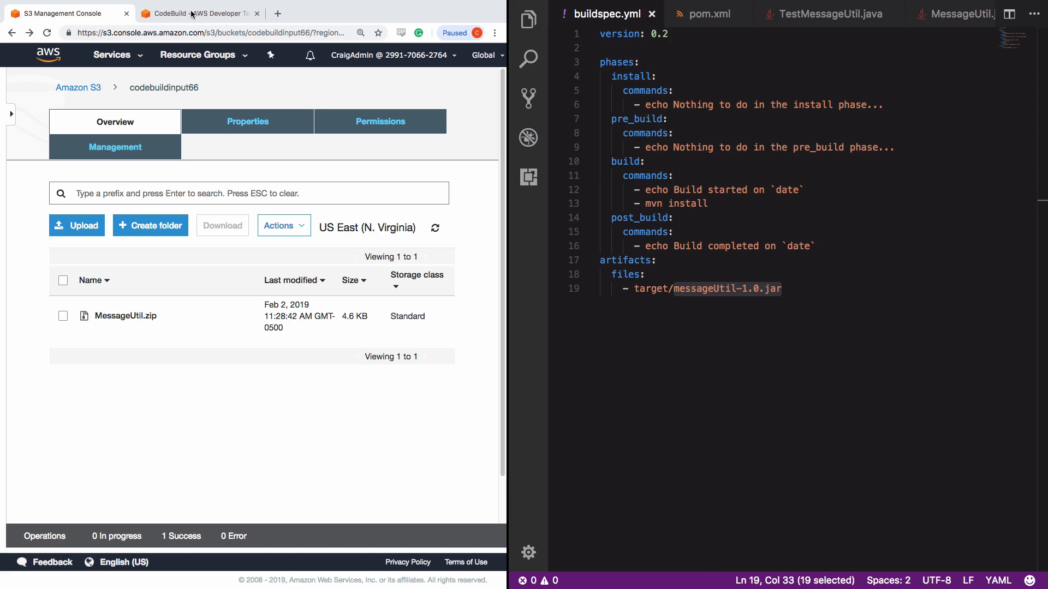
- Start a new CodeBuild build project named DevOpsPro19Demo with the description "Demo of CodeBuild for the AWS DevOps Pro 2019 cert course."
{"action": "left_click", "coordinate": [192, 15]}
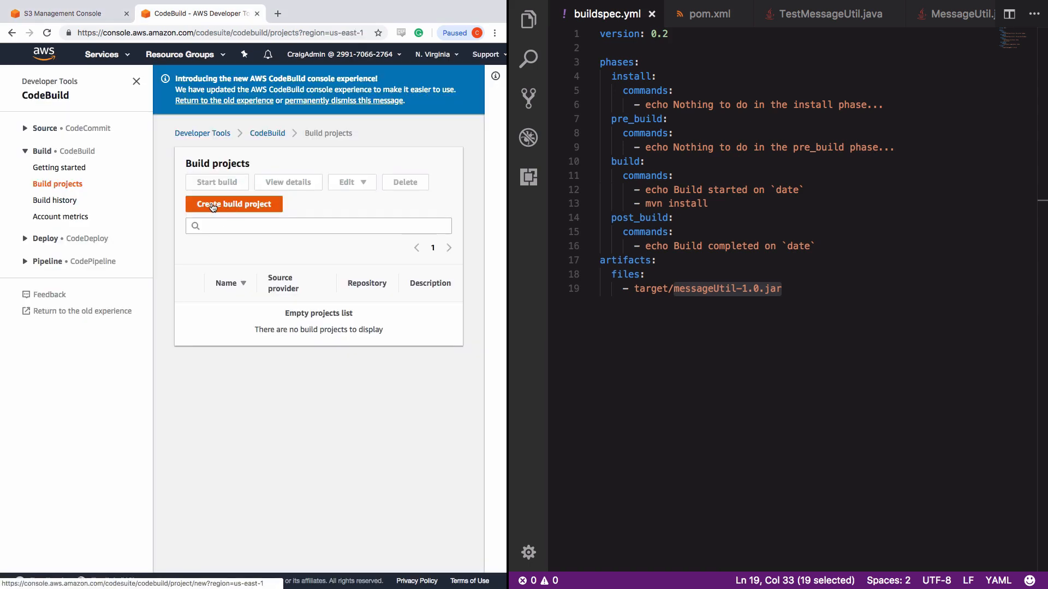
{"action": "left_click", "coordinate": [236, 208]}
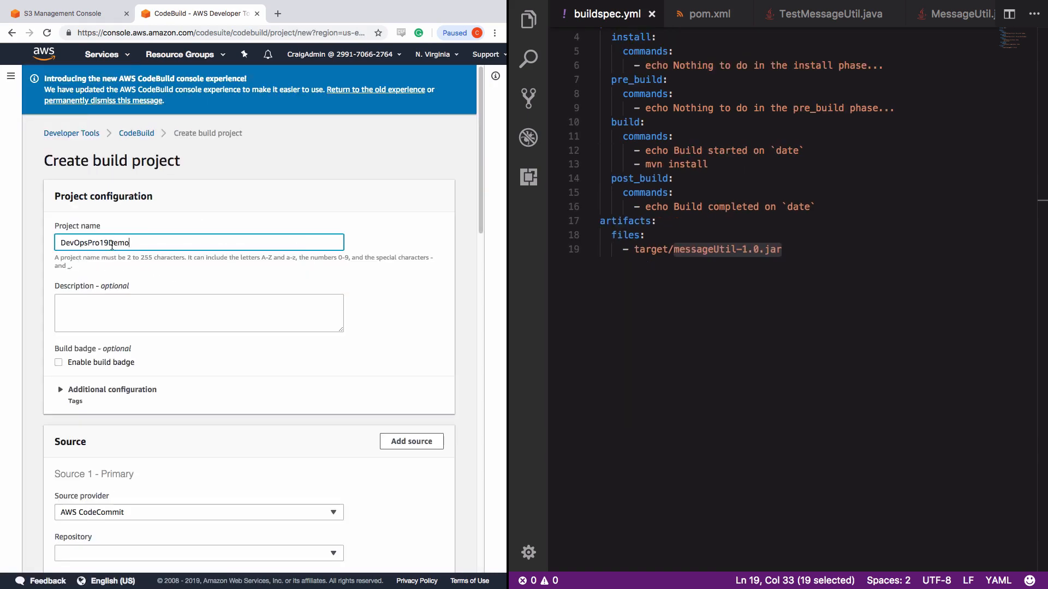
{"action": "left_click", "coordinate": [106, 302]}
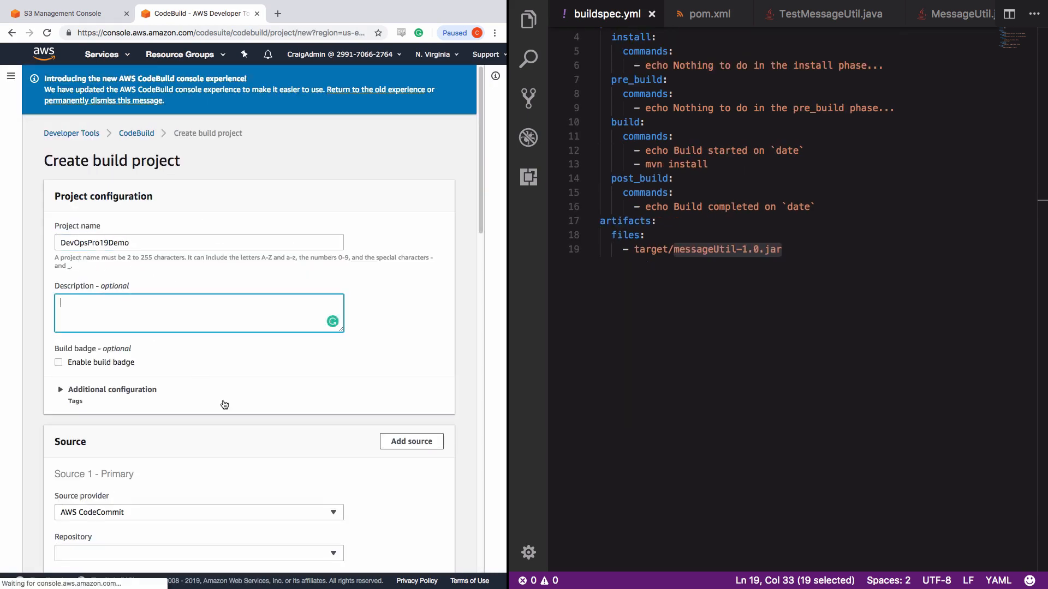
{"action": "type", "text": "Demo of CodeBuild for the AWS DevOps Pro 2019 cert course."}
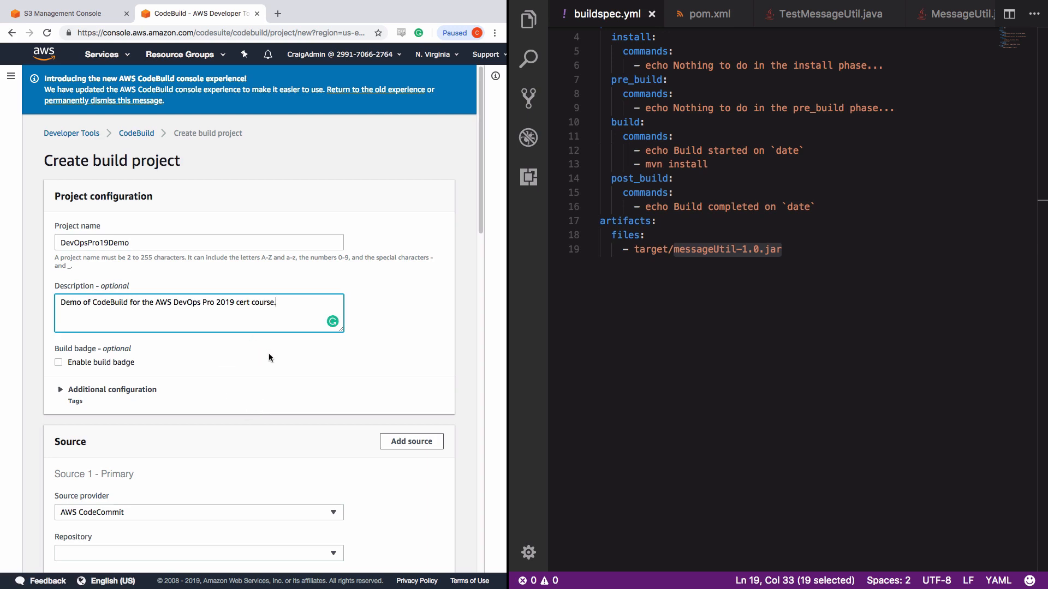
- Set the primary source to Amazon S3, using bucket codebuildinput66 and object key MessageUtil.zip
{"action": "scroll", "coordinate": [295, 360], "scroll_direction": "down", "scroll_amount": 6}
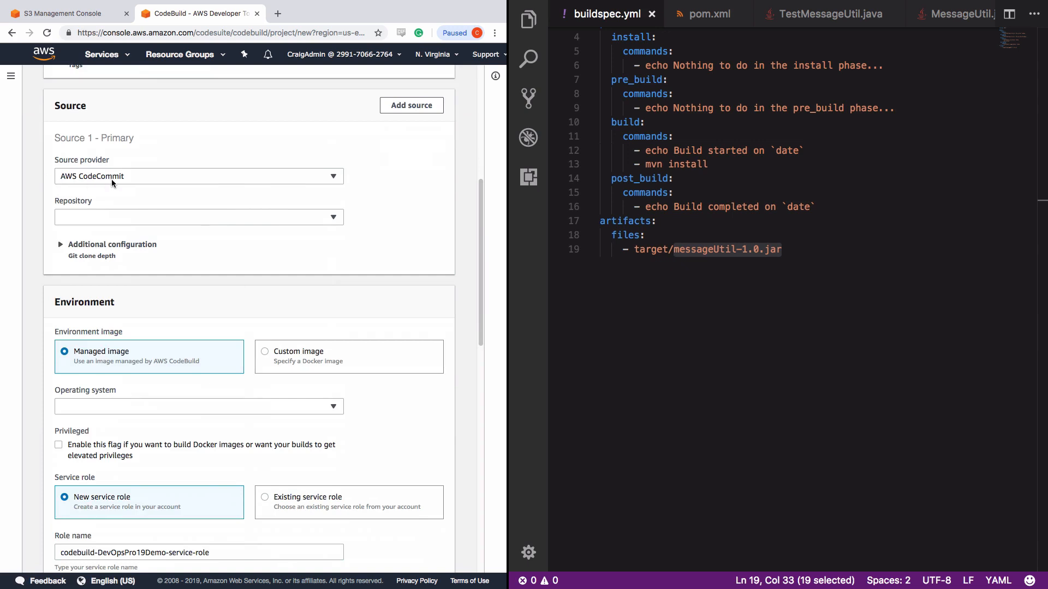
{"action": "left_click", "coordinate": [330, 177]}
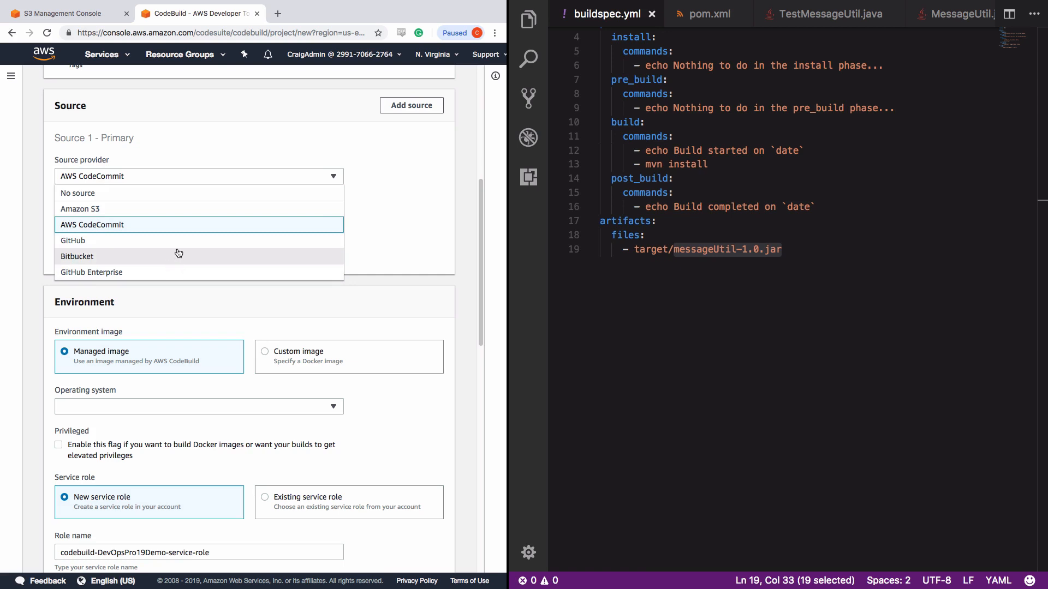
{"action": "left_click", "coordinate": [94, 210]}
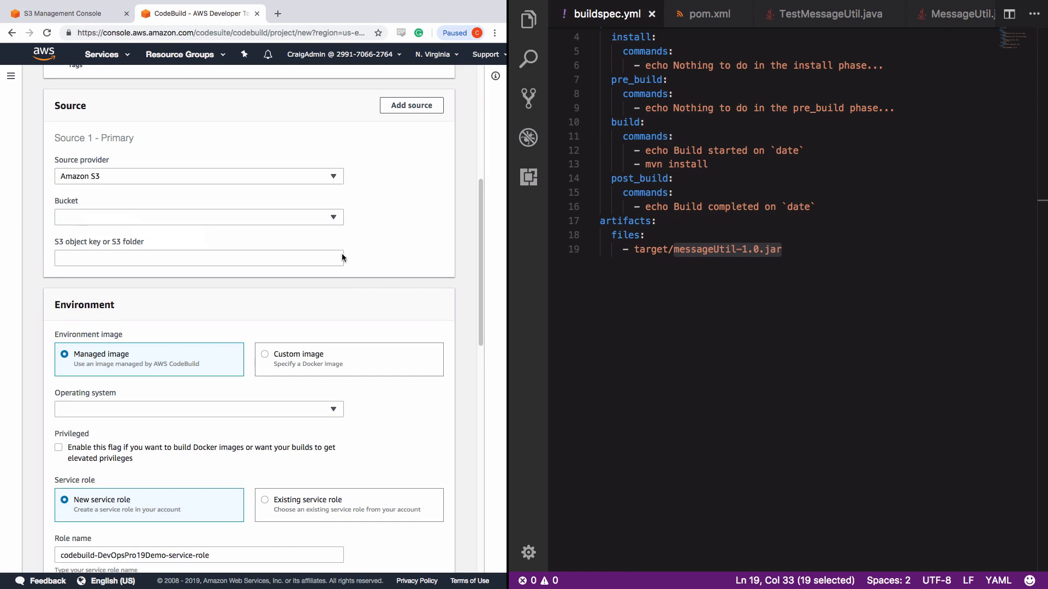
{"action": "left_click", "coordinate": [333, 218]}
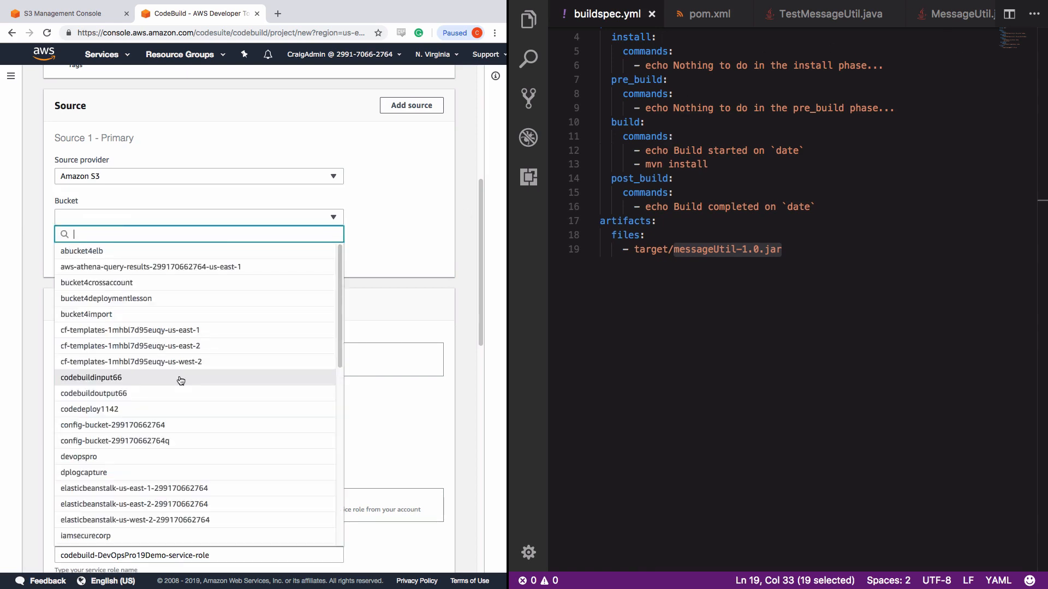
{"action": "left_click", "coordinate": [183, 376]}
{"action": "left_click", "coordinate": [197, 258]}
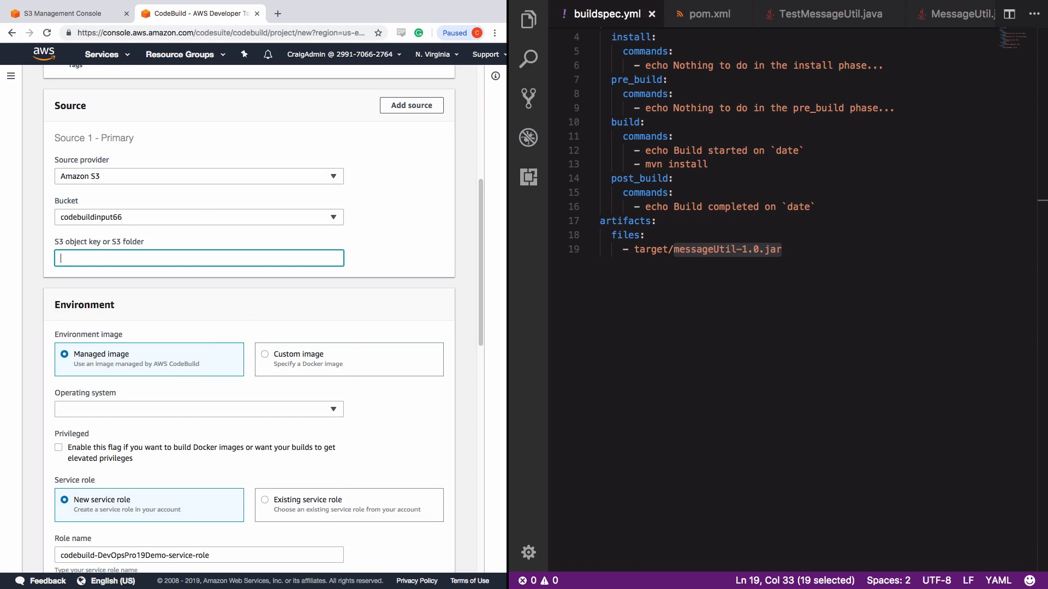
{"action": "type", "text": "MessageUtil.zip"}
- Configure the managed environment image with Ubuntu, the Java runtime and runtime version aws/codebuild/java:openjdk-8
{"action": "left_click", "coordinate": [333, 410]}
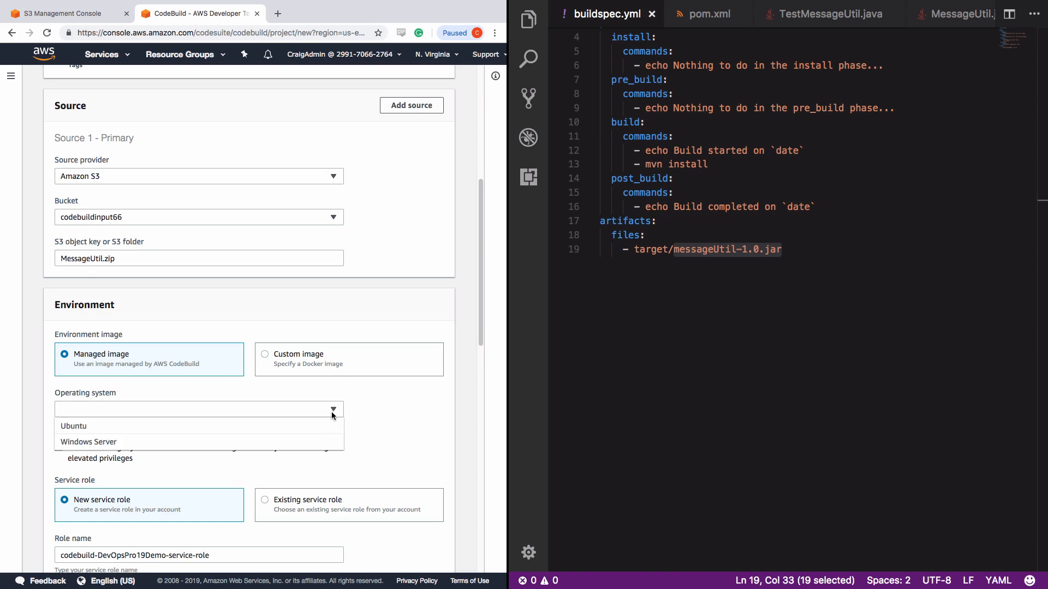
{"action": "left_click", "coordinate": [273, 432]}
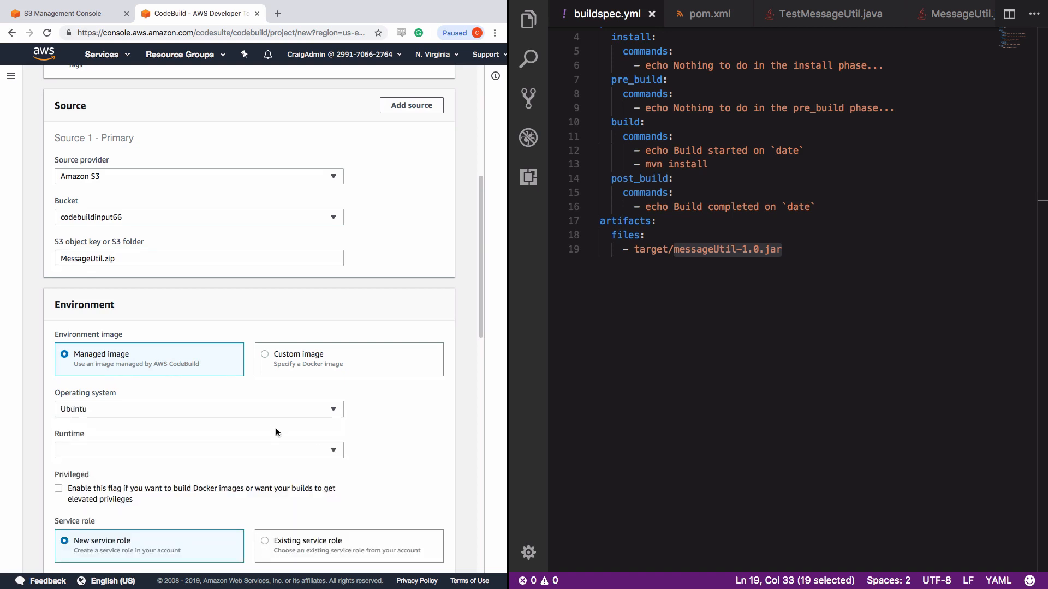
{"action": "left_click", "coordinate": [333, 451]}
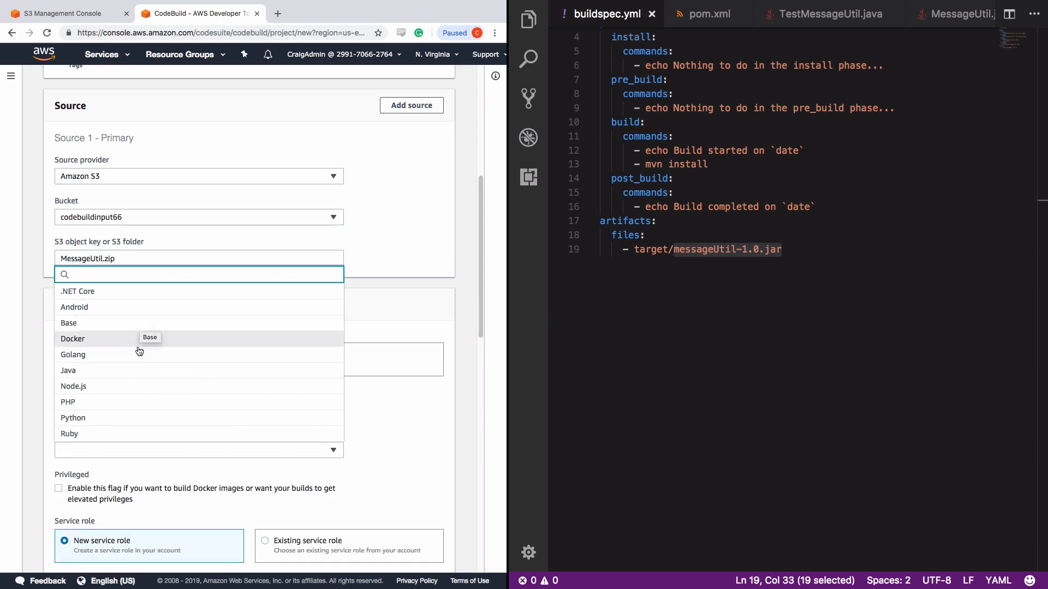
{"action": "left_click", "coordinate": [134, 374]}
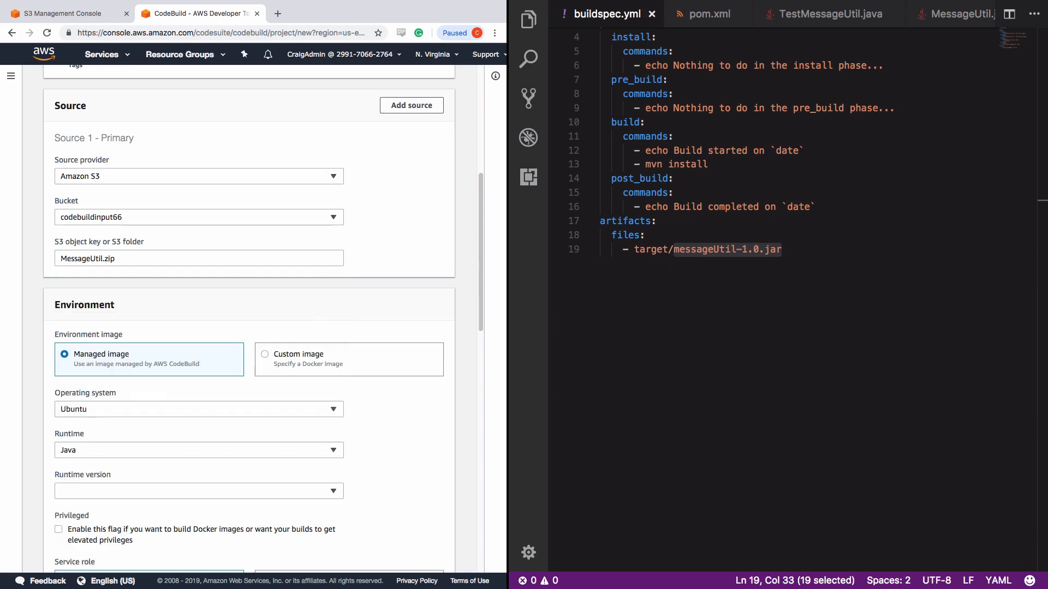
{"action": "left_click", "coordinate": [164, 491]}
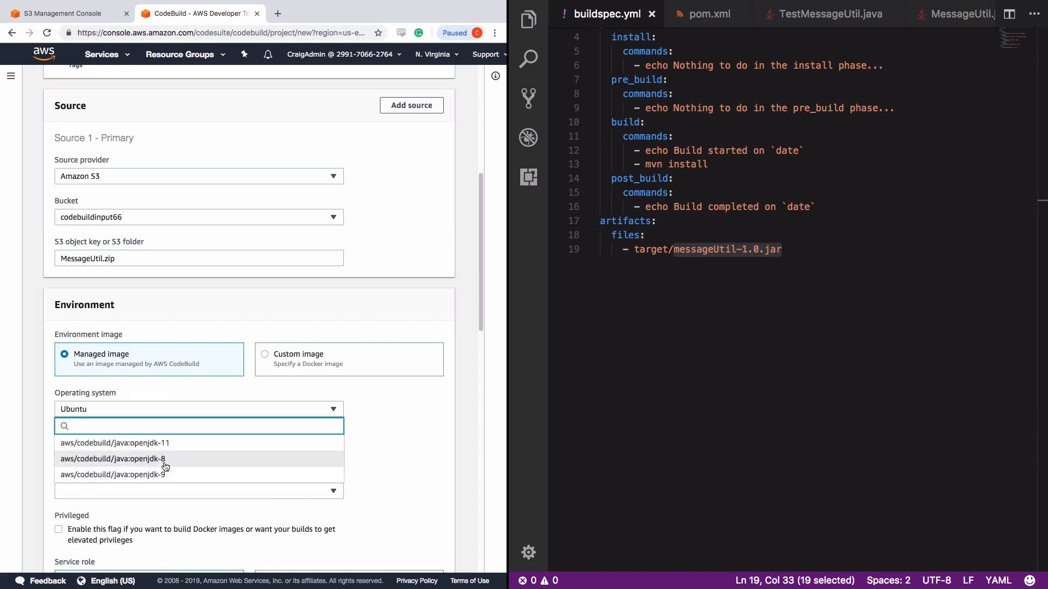
{"action": "left_click", "coordinate": [135, 460]}
- Review the new service role's name and the build specification options of the project
{"action": "scroll", "coordinate": [218, 437], "scroll_direction": "down", "scroll_amount": 5}
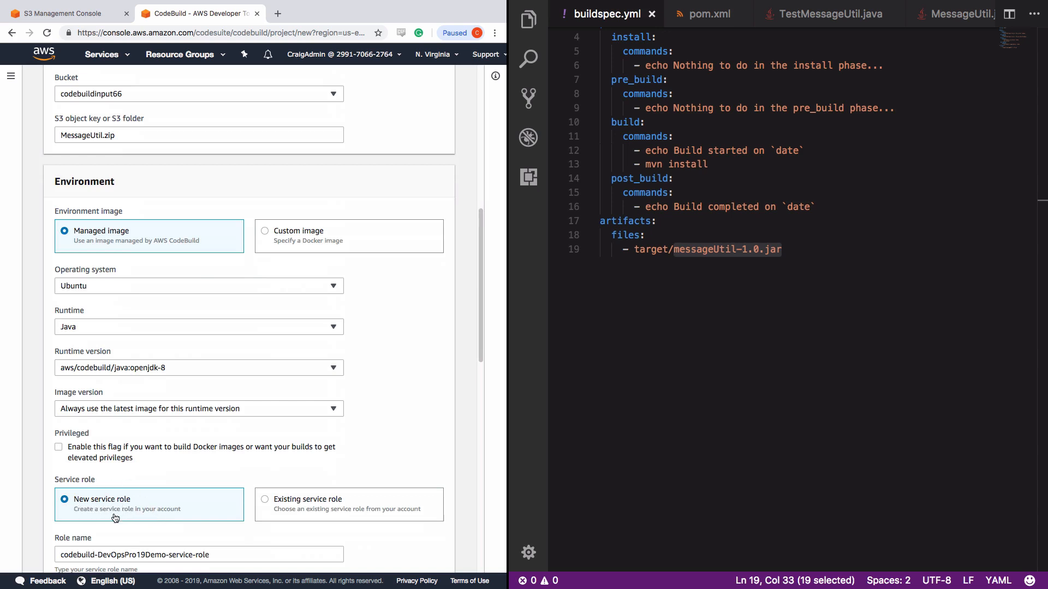
{"action": "scroll", "coordinate": [109, 513], "scroll_direction": "down", "scroll_amount": 2}
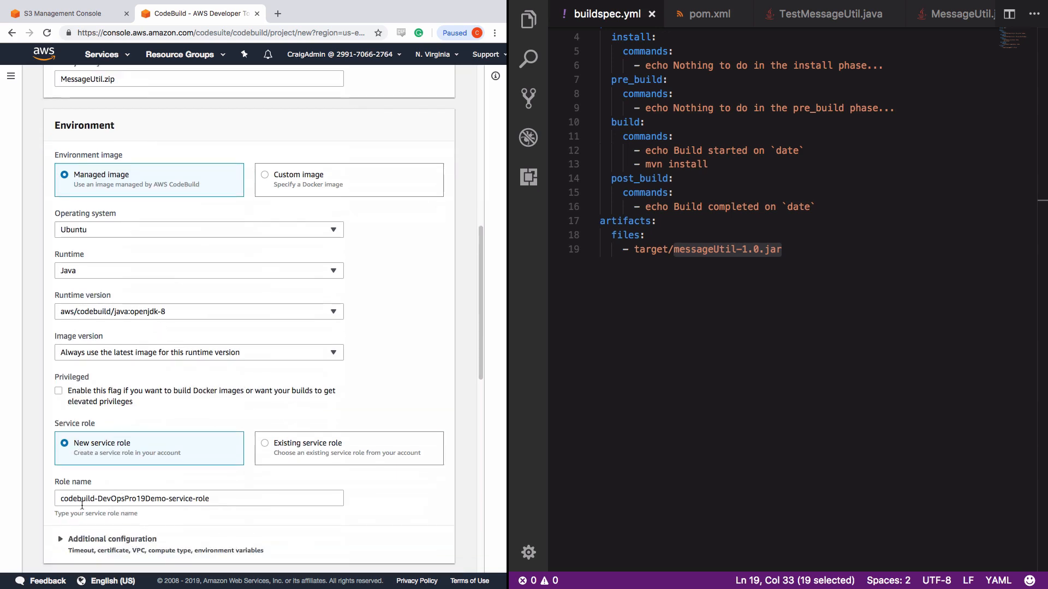
{"action": "left_click_drag", "start_coordinate": [209, 498], "coordinate": [66, 495]}
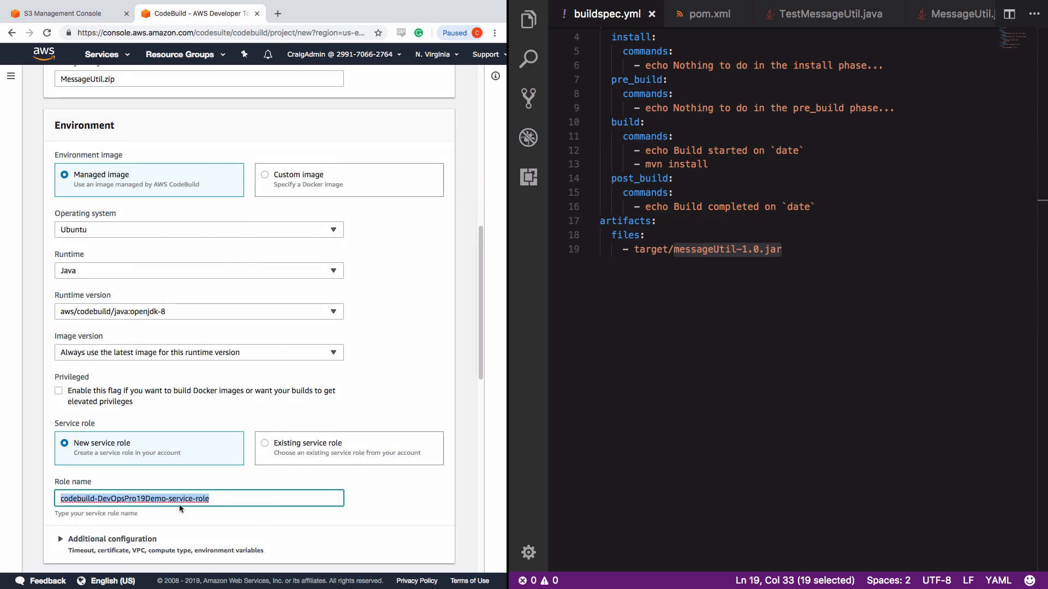
{"action": "scroll", "coordinate": [399, 499], "scroll_direction": "down", "scroll_amount": 3}
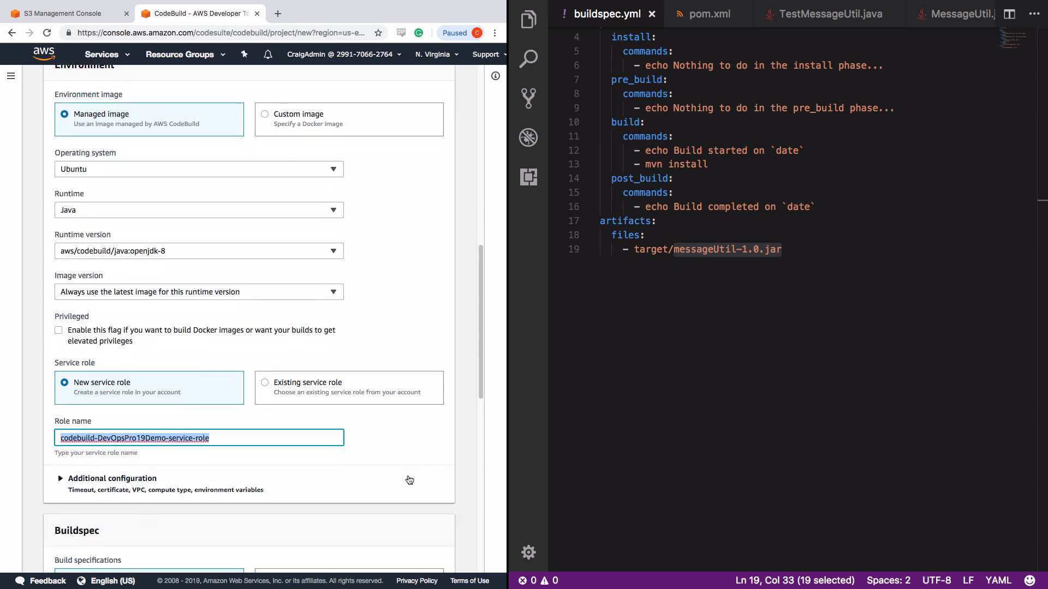
{"action": "scroll", "coordinate": [409, 481], "scroll_direction": "down", "scroll_amount": 2}
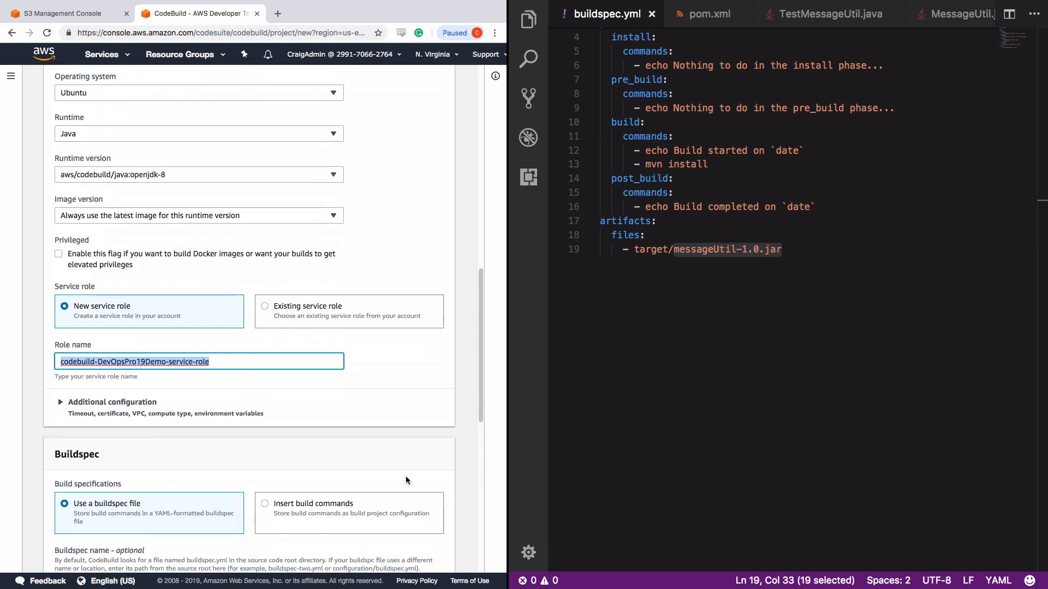
{"action": "scroll", "coordinate": [404, 480], "scroll_direction": "down", "scroll_amount": 1}
{"action": "scroll", "coordinate": [405, 480], "scroll_direction": "down", "scroll_amount": 2}
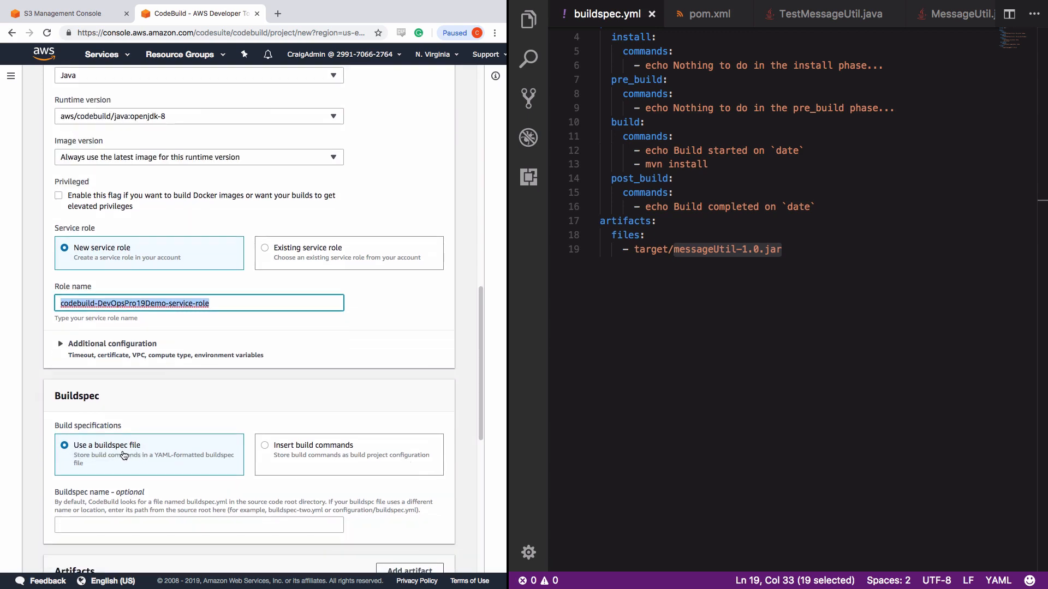
{"action": "scroll", "coordinate": [327, 457], "scroll_direction": "down", "scroll_amount": 2}
- Set the primary artifact type to Amazon S3 with codebuildoutput66 as the output bucket
{"action": "scroll", "coordinate": [332, 457], "scroll_direction": "down", "scroll_amount": 6}
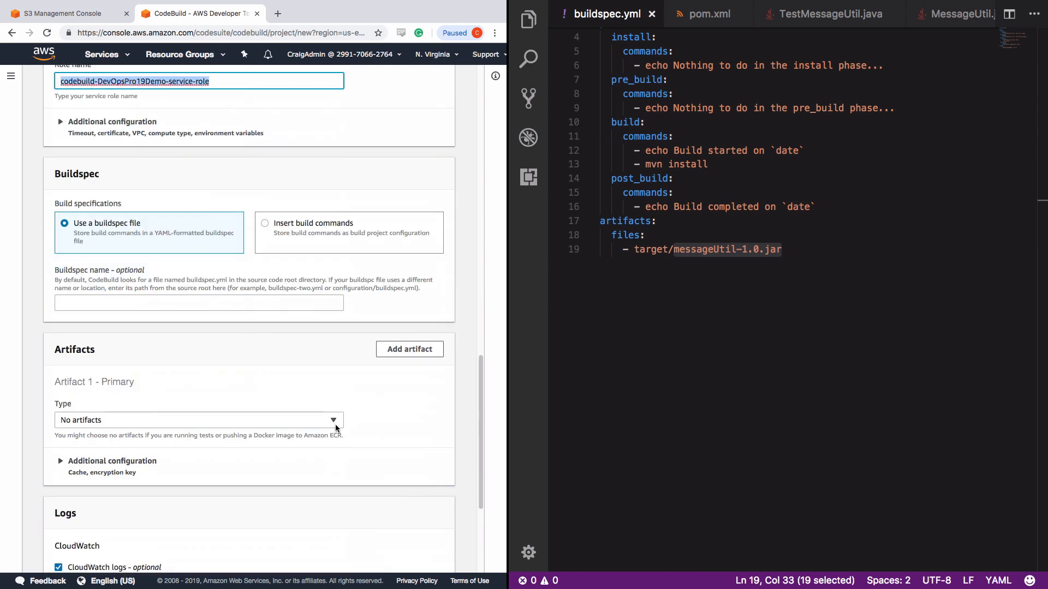
{"action": "left_click", "coordinate": [334, 421]}
{"action": "left_click", "coordinate": [251, 439]}
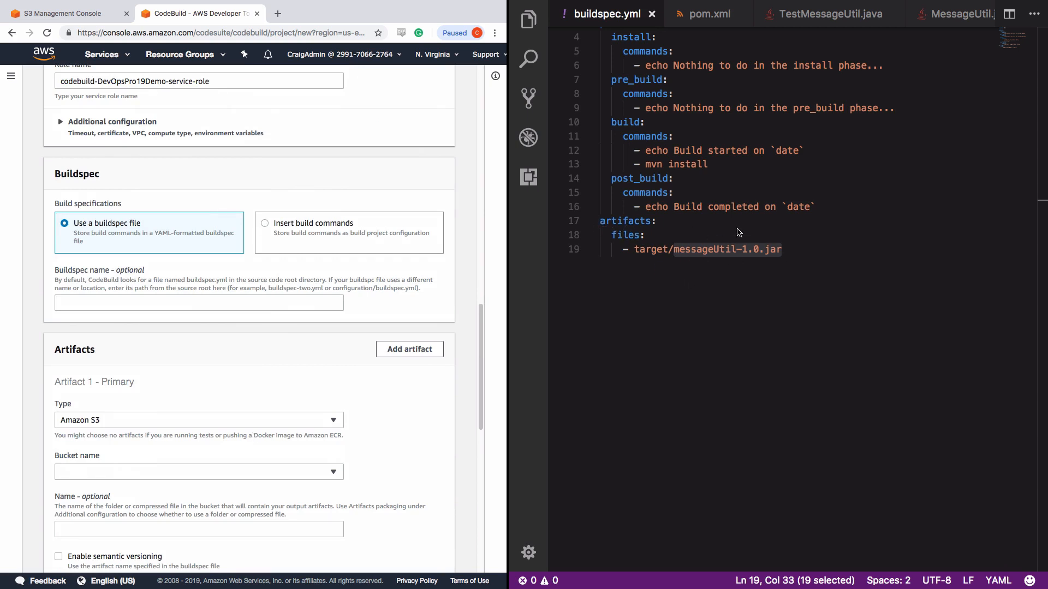
{"action": "left_click", "coordinate": [334, 473]}
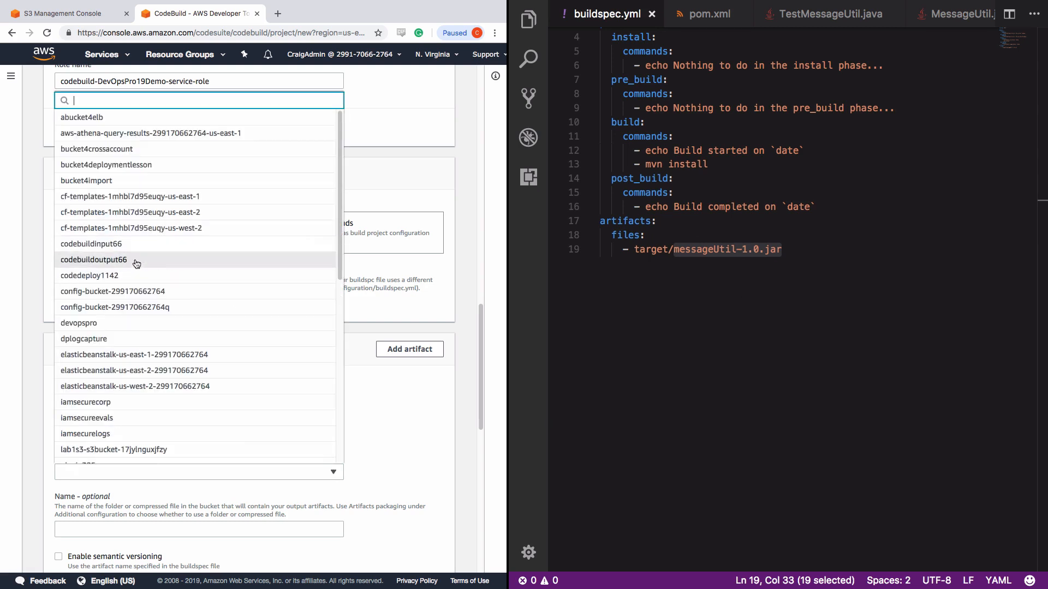
{"action": "left_click", "coordinate": [120, 264]}
- Create the build project, keeping the default artifact packaging and log settings
{"action": "scroll", "coordinate": [373, 499], "scroll_direction": "down", "scroll_amount": 5}
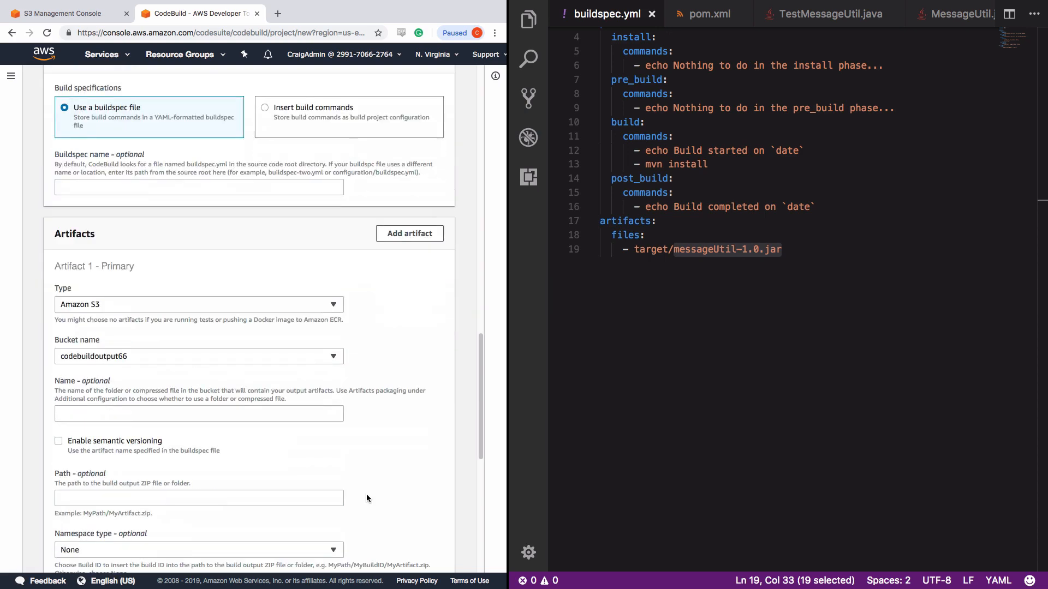
{"action": "scroll", "coordinate": [367, 498], "scroll_direction": "down", "scroll_amount": 8}
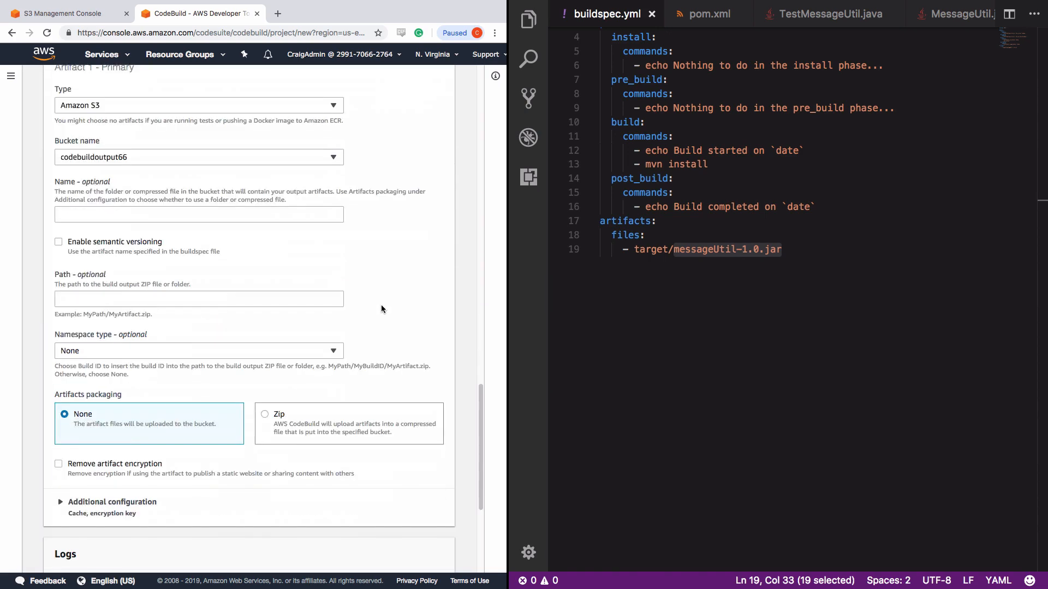
{"action": "scroll", "coordinate": [380, 309], "scroll_direction": "down", "scroll_amount": 5}
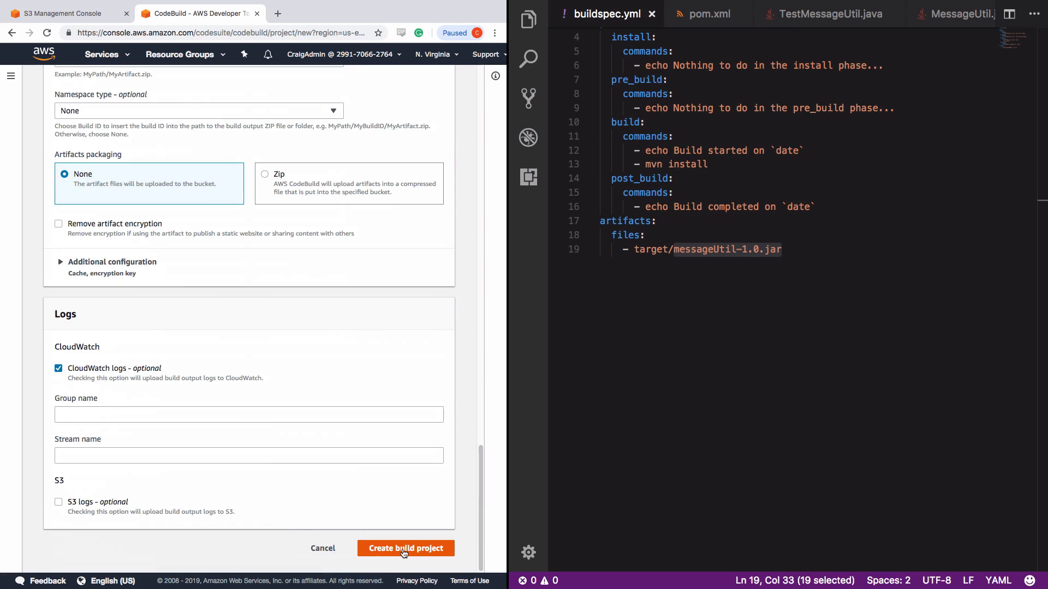
{"action": "left_click", "coordinate": [404, 551]}
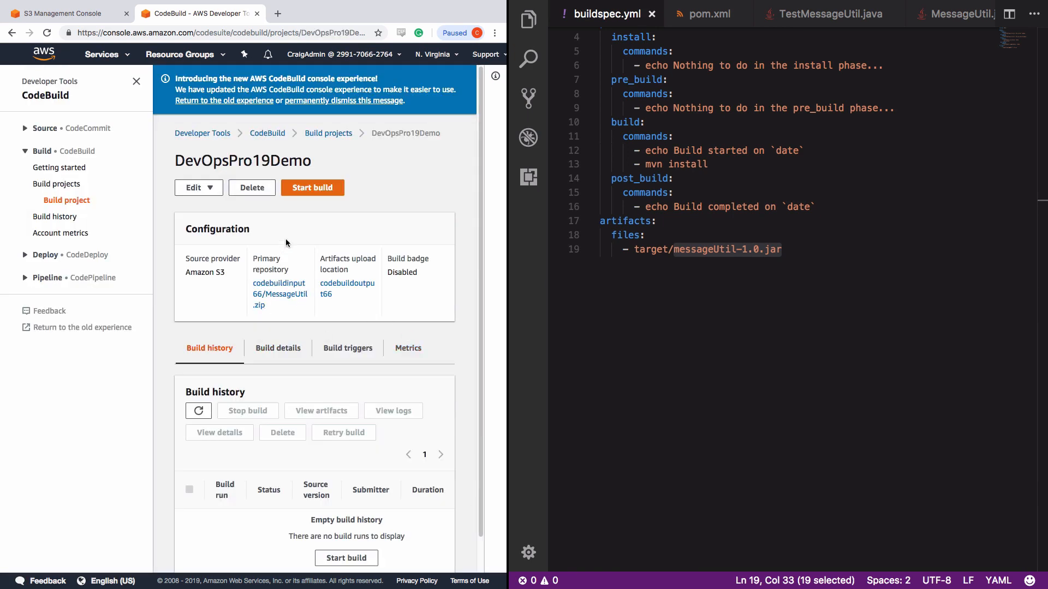
- Start a build of the DevOpsPro19Demo project with the default build configuration
{"action": "left_click", "coordinate": [313, 190]}
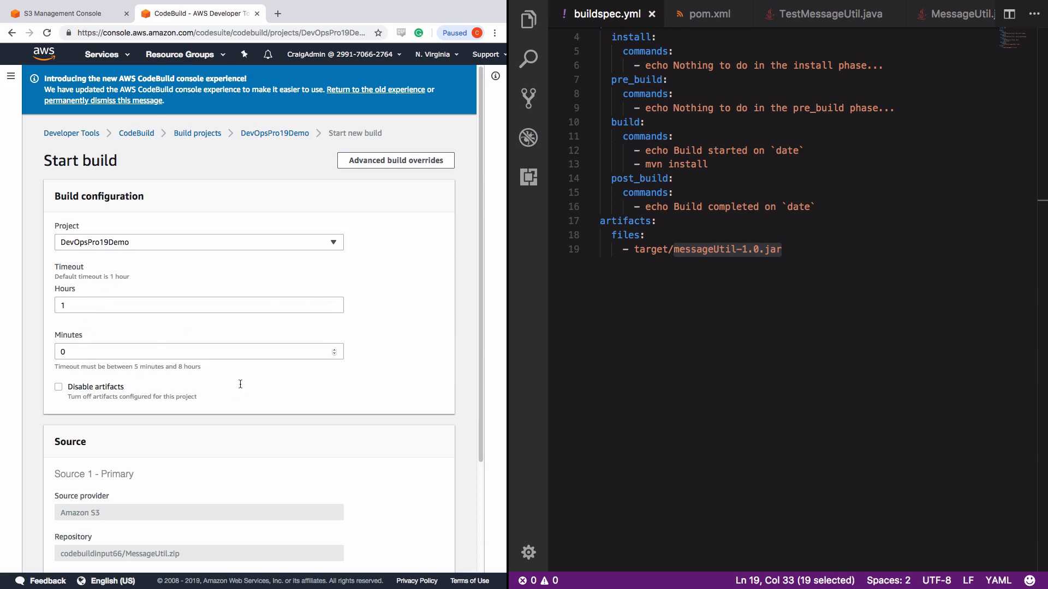
{"action": "scroll", "coordinate": [59, 430], "scroll_direction": "down", "scroll_amount": 2}
{"action": "scroll", "coordinate": [382, 436], "scroll_direction": "down", "scroll_amount": 1}
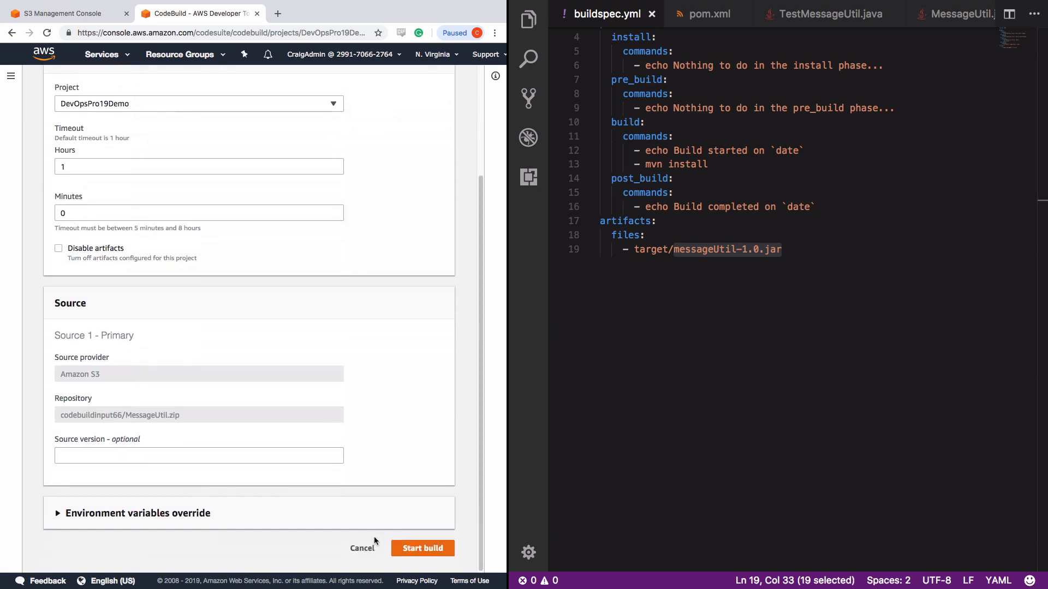
{"action": "left_click", "coordinate": [420, 551]}
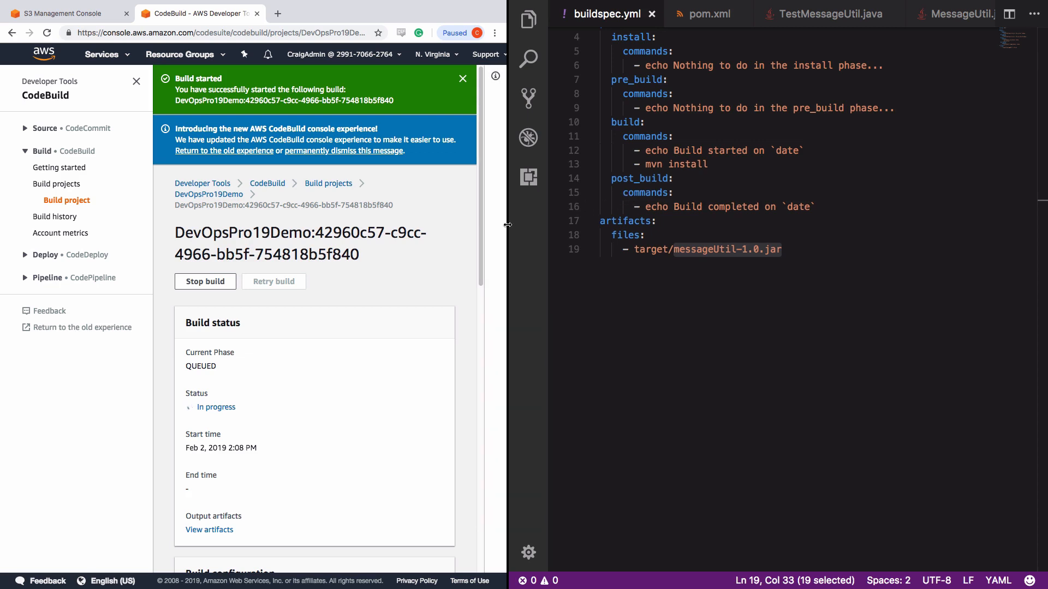
- Widen the browser window and examine the build run's status, configuration details and build log
{"action": "left_click_drag", "start_coordinate": [507, 225], "coordinate": [592, 226]}
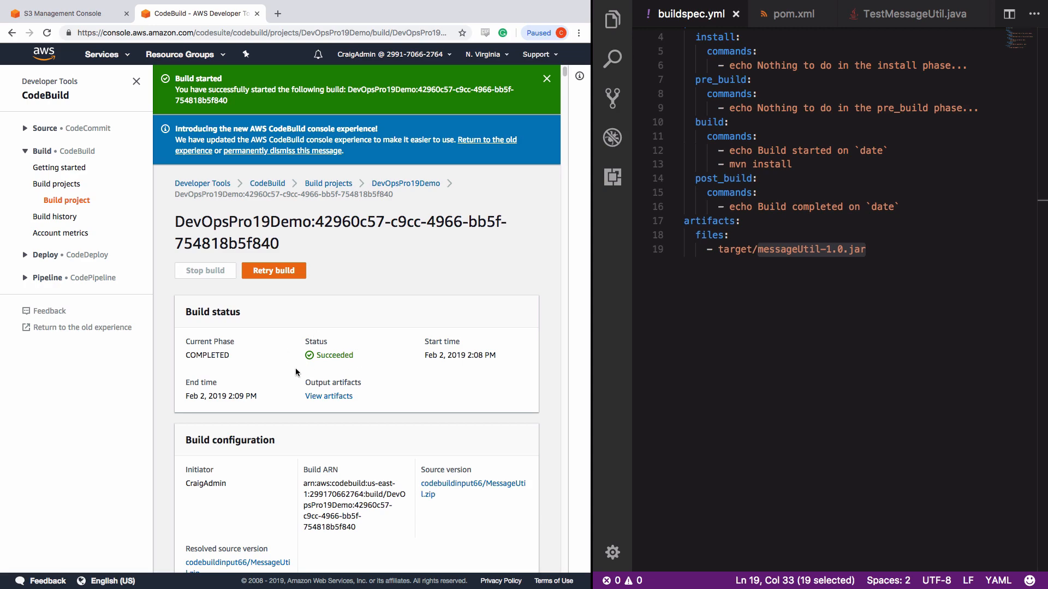
{"action": "scroll", "coordinate": [415, 449], "scroll_direction": "down", "scroll_amount": 5}
{"action": "scroll", "coordinate": [392, 450], "scroll_direction": "down", "scroll_amount": 10}
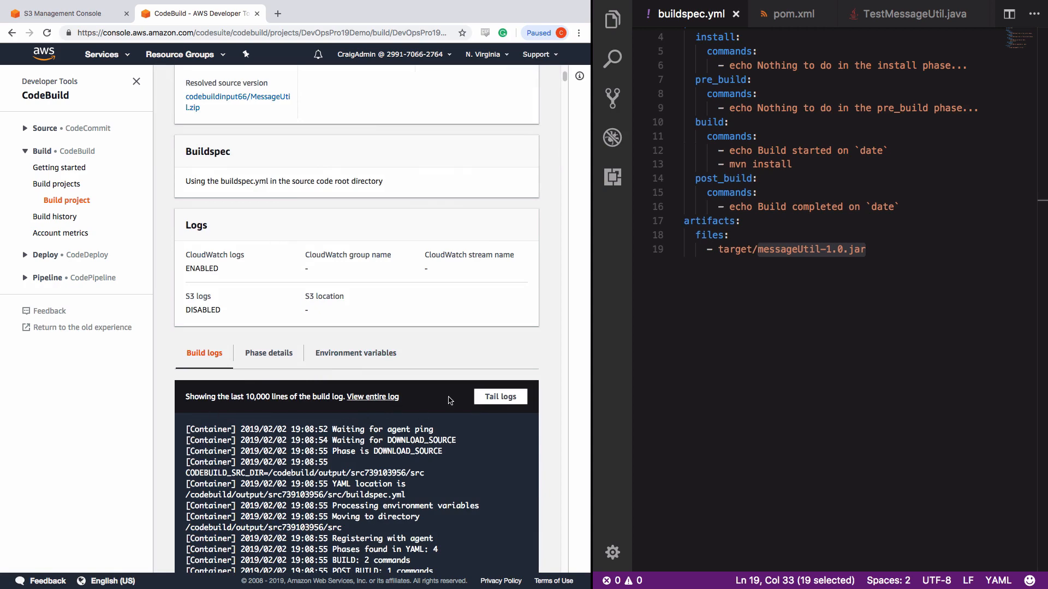
{"action": "scroll", "coordinate": [318, 486], "scroll_direction": "down", "scroll_amount": 8}
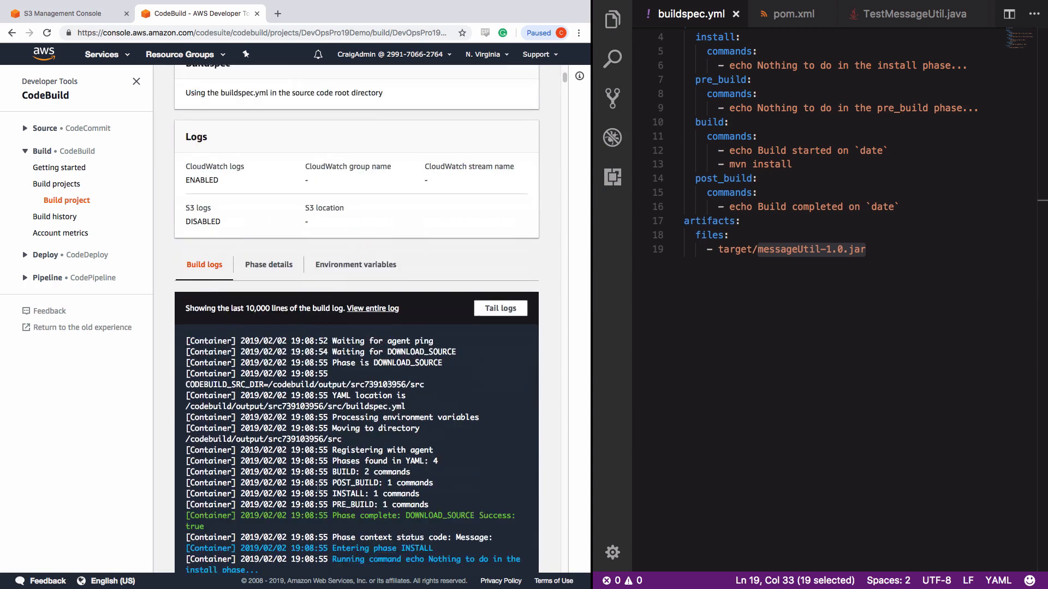
{"action": "scroll", "coordinate": [360, 458], "scroll_direction": "down", "scroll_amount": 10}
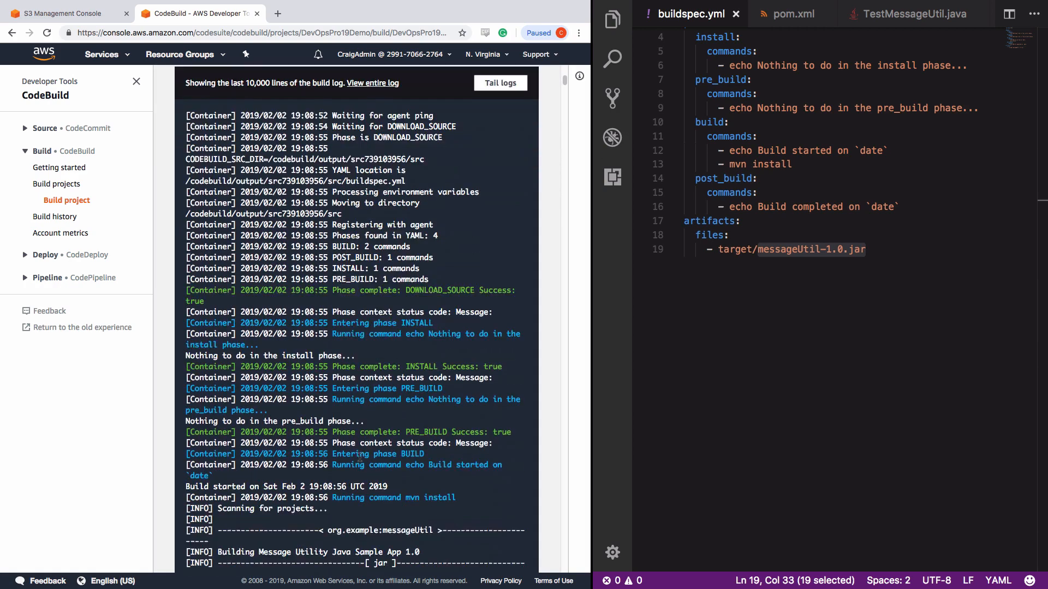
{"action": "left_click_drag", "start_coordinate": [564, 95], "coordinate": [533, 80]}
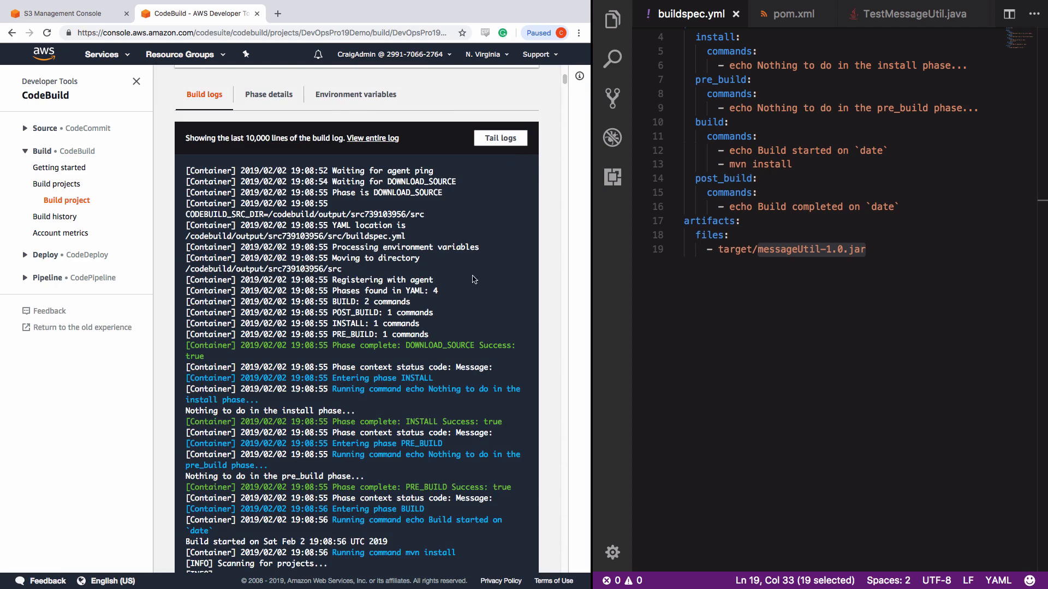
- Open the build run's entire log in CloudWatch and examine the Maven download, packaging and build phase messages
{"action": "scroll", "coordinate": [474, 279], "scroll_direction": "up", "scroll_amount": 10}
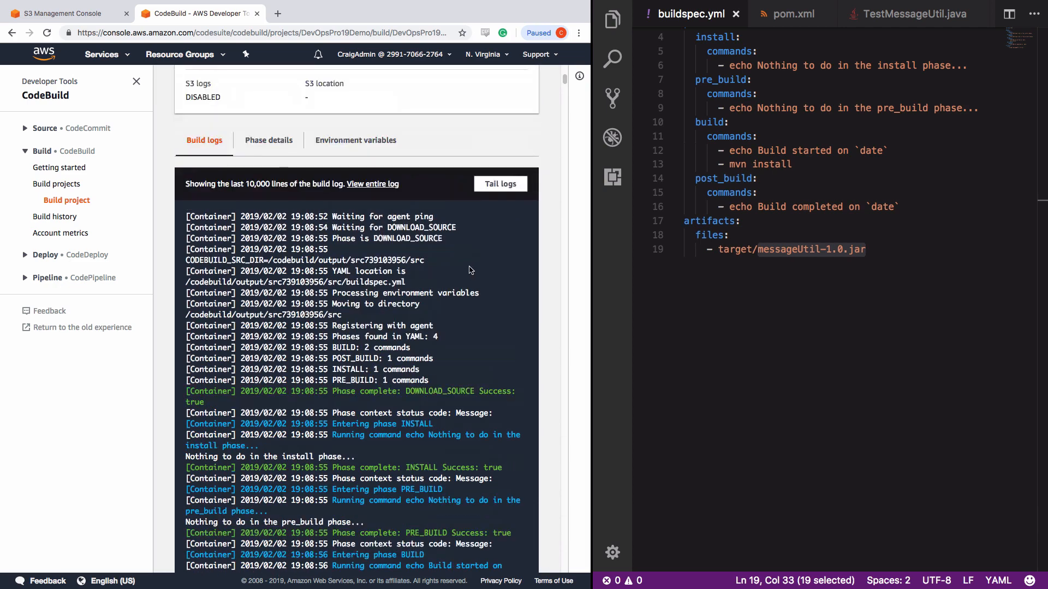
{"action": "scroll", "coordinate": [395, 276], "scroll_direction": "up", "scroll_amount": 5}
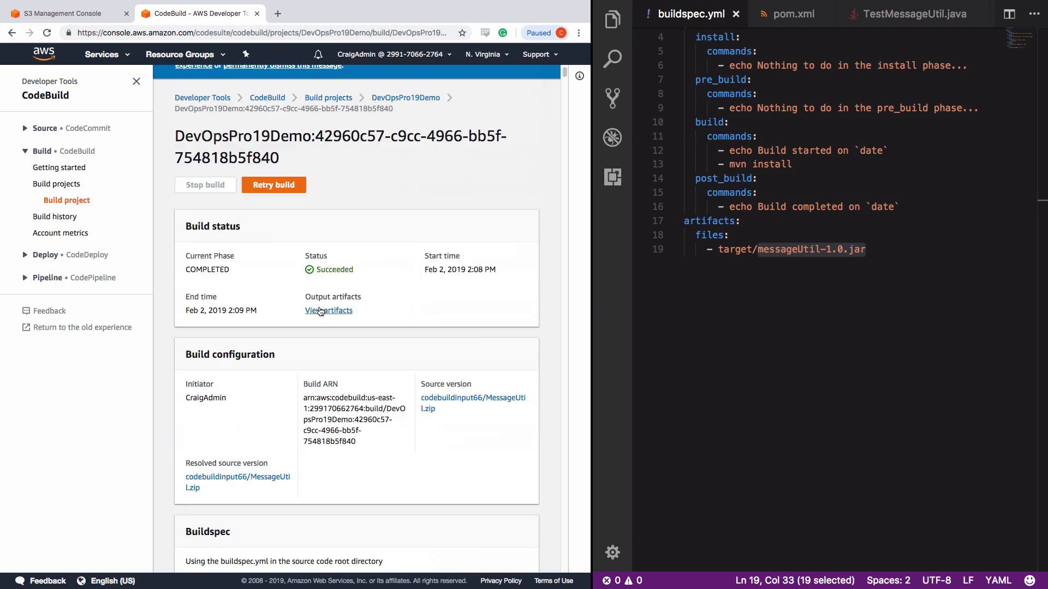
{"action": "scroll", "coordinate": [377, 164], "scroll_direction": "down", "scroll_amount": 10}
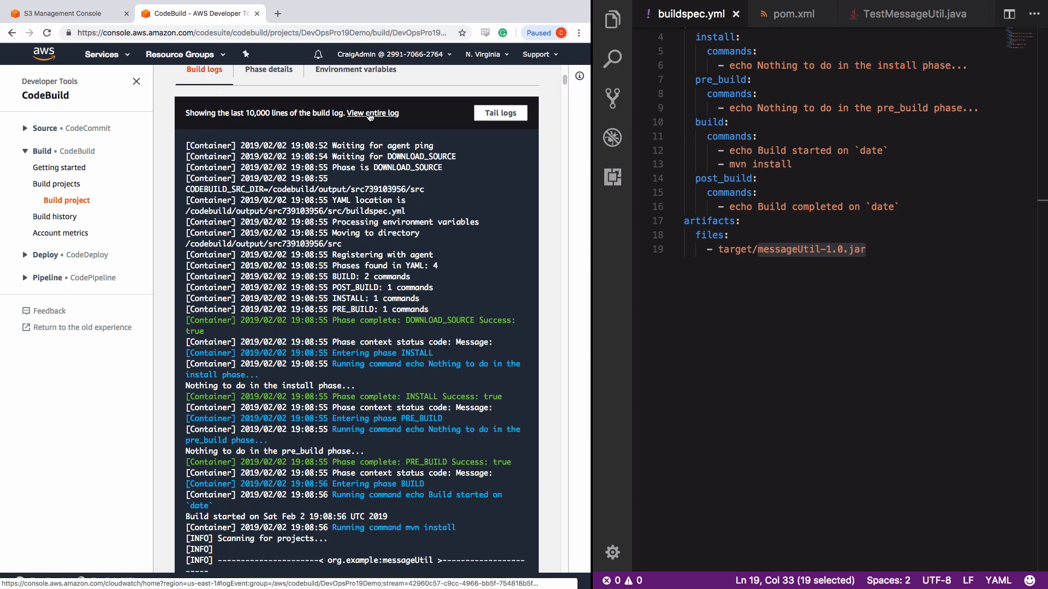
{"action": "left_click", "coordinate": [369, 114]}
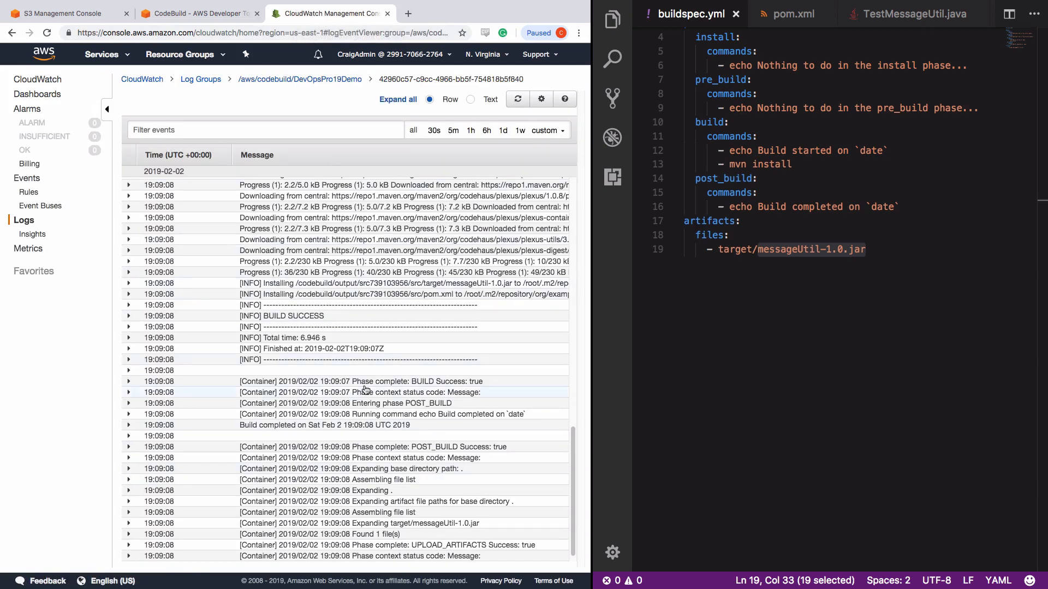
{"action": "scroll", "coordinate": [315, 364], "scroll_direction": "up", "scroll_amount": 15}
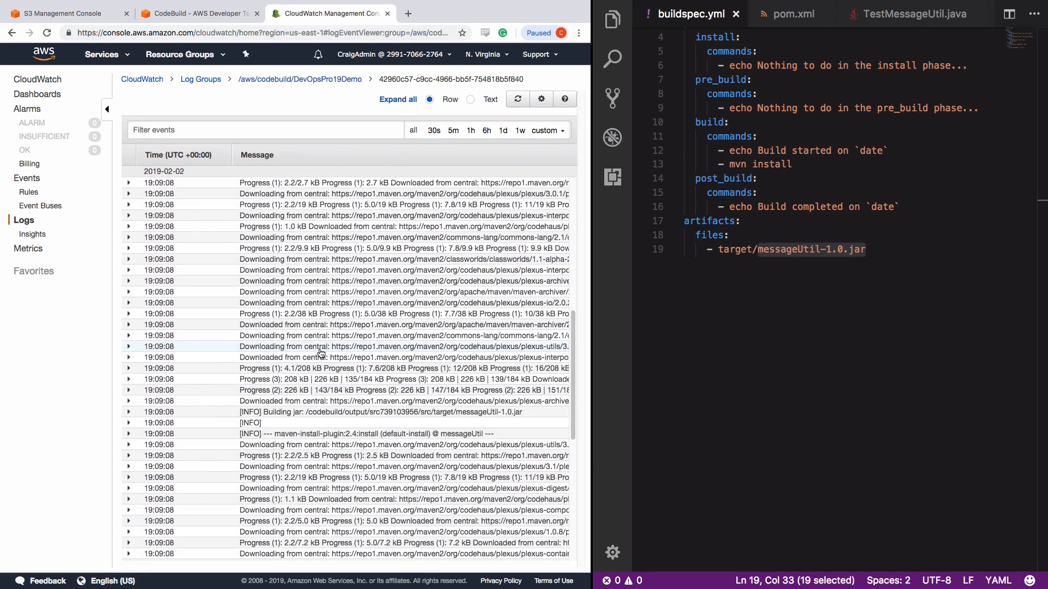
{"action": "scroll", "coordinate": [321, 353], "scroll_direction": "up", "scroll_amount": 15}
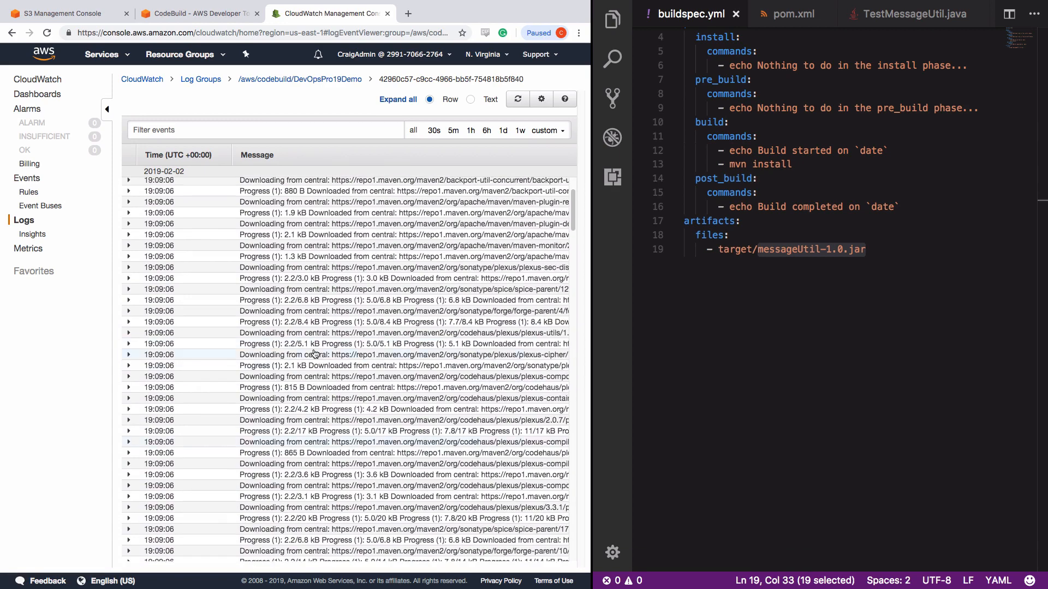
{"action": "scroll", "coordinate": [313, 355], "scroll_direction": "up", "scroll_amount": 10}
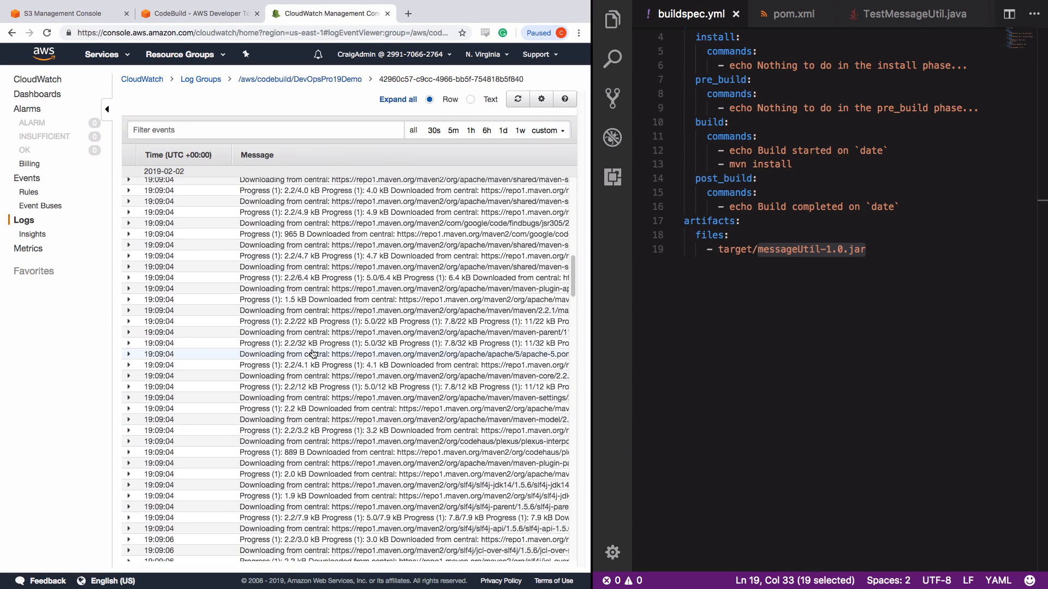
{"action": "scroll", "coordinate": [313, 353], "scroll_direction": "down", "scroll_amount": 10}
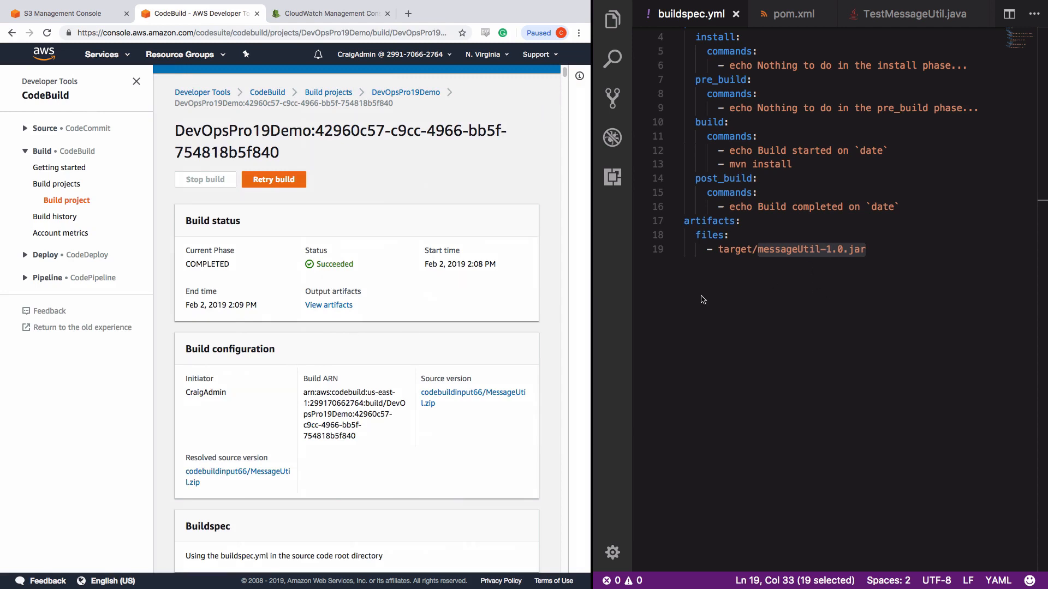
- Return to the DevOpsPro19Demo build run in CodeBuild and view its output artifacts in S3
{"action": "left_click", "coordinate": [328, 306]}
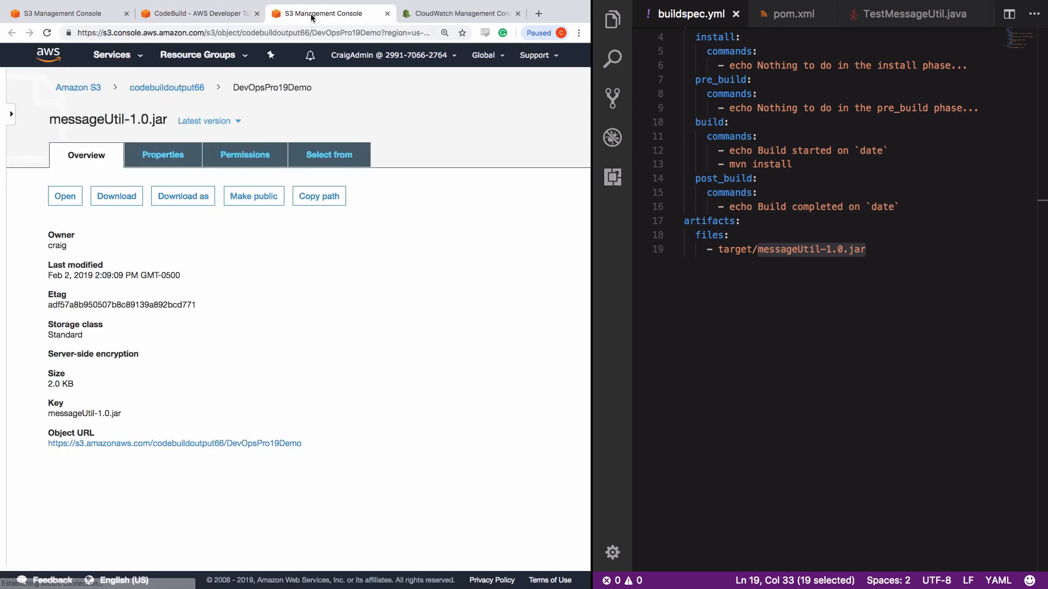